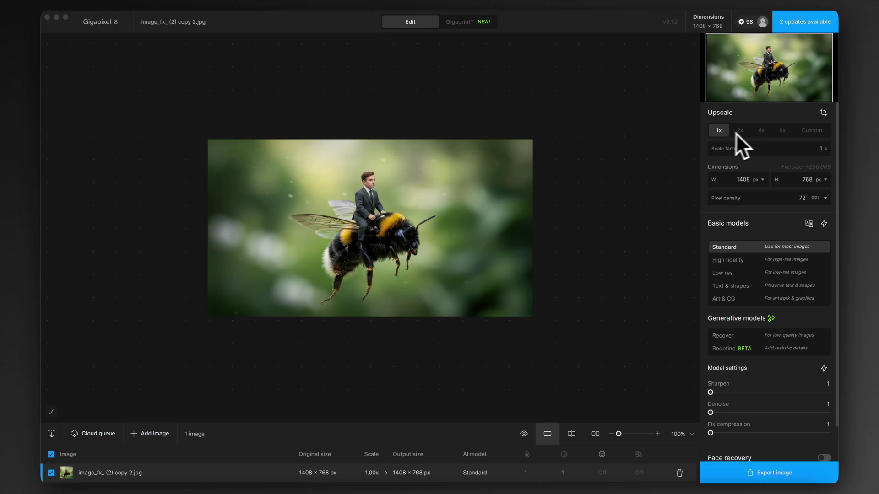
Crop the image to a 16 × 9 aspect ratio, about 1218 × 685 px, around the man riding the bee.
{"action": "left_click", "coordinate": [822, 113]}
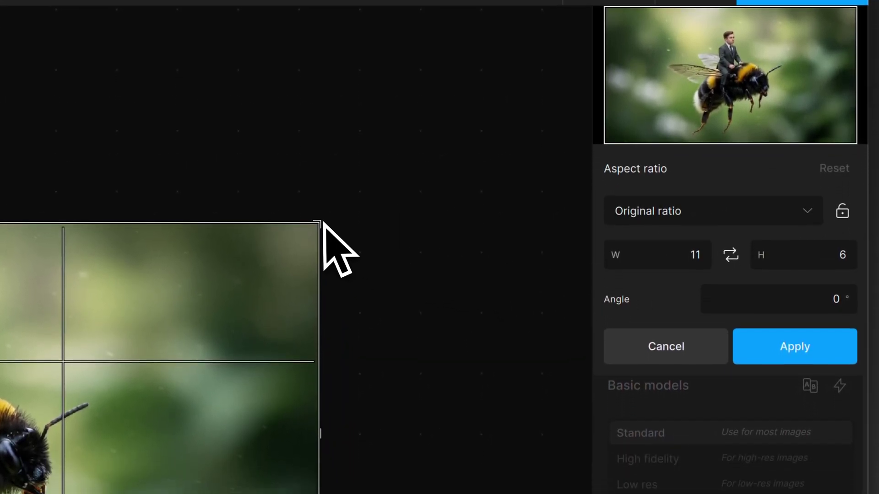
{"action": "left_click_drag", "start_coordinate": [319, 264], "coordinate": [291, 280]}
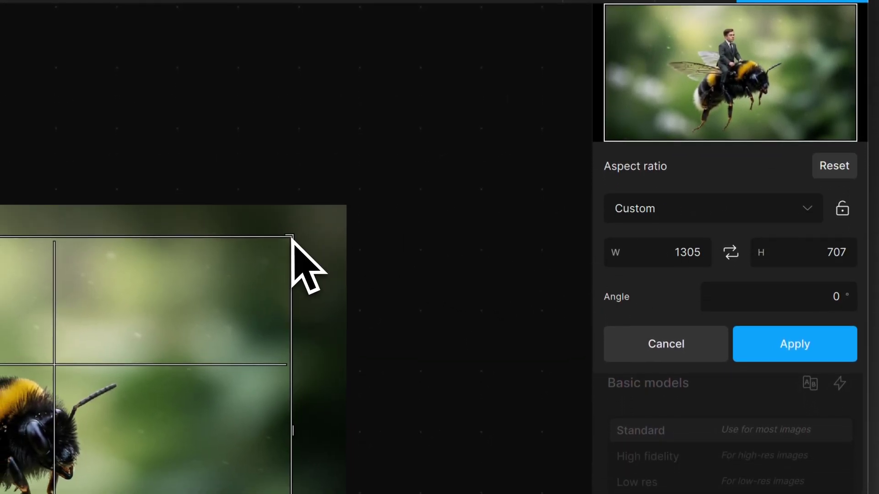
{"action": "left_click_drag", "start_coordinate": [292, 238], "coordinate": [281, 240]}
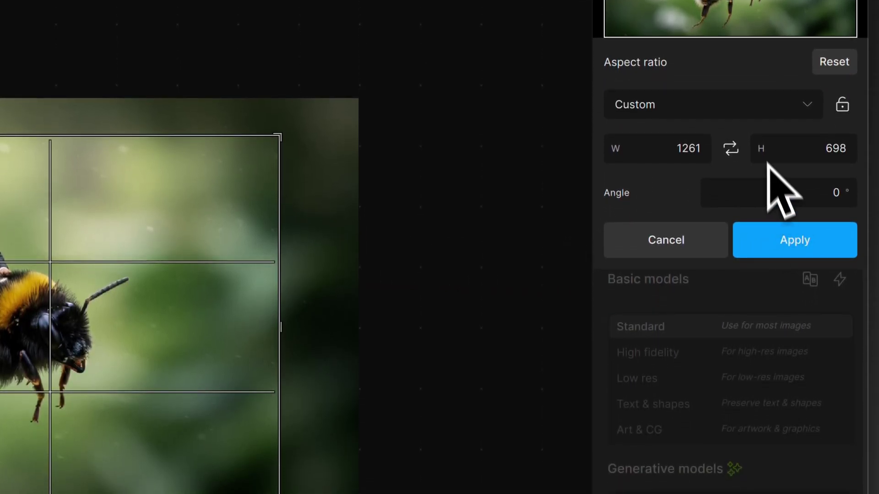
{"action": "left_click", "coordinate": [759, 112]}
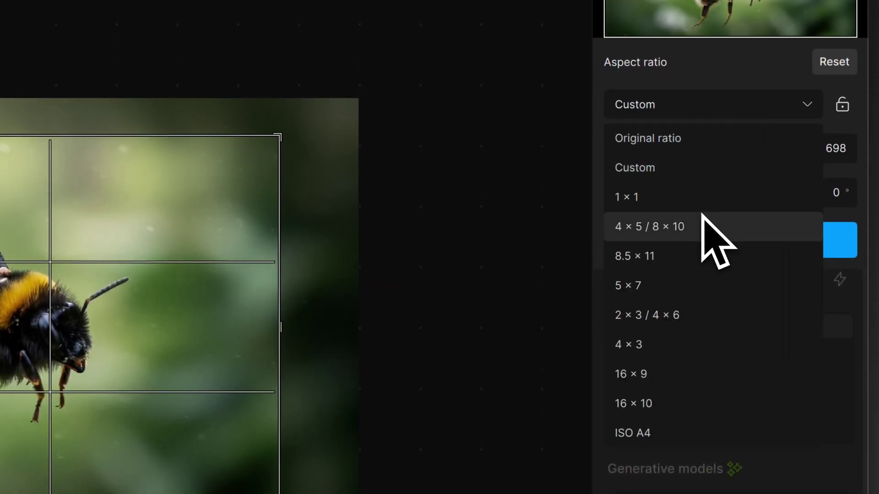
{"action": "left_click", "coordinate": [678, 386]}
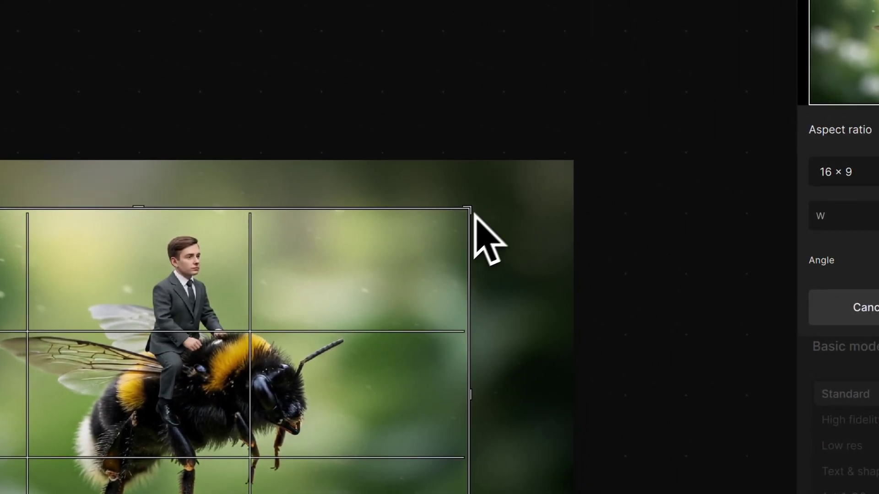
{"action": "left_click_drag", "start_coordinate": [476, 215], "coordinate": [269, 260]}
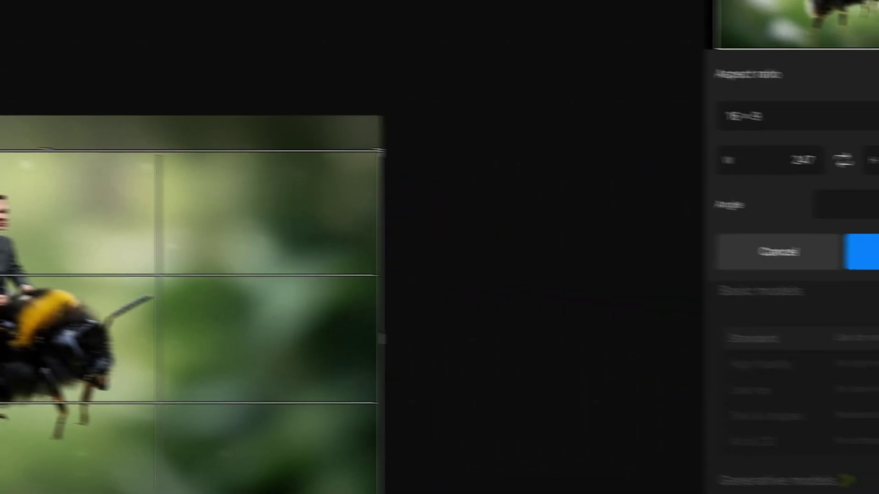
{"action": "key", "text": "Return"}
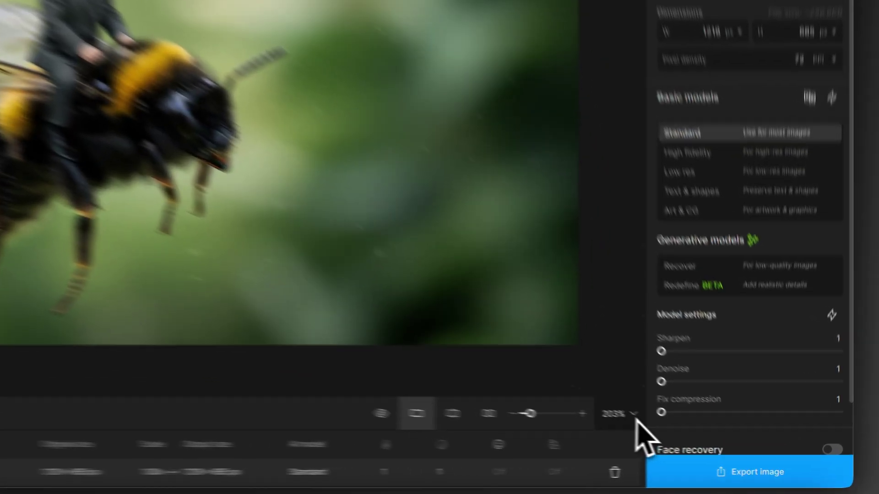
Upscale the cropped image 4x and inspect its preview at 100% zoom, along with the output width and height.
{"action": "left_click", "coordinate": [690, 435]}
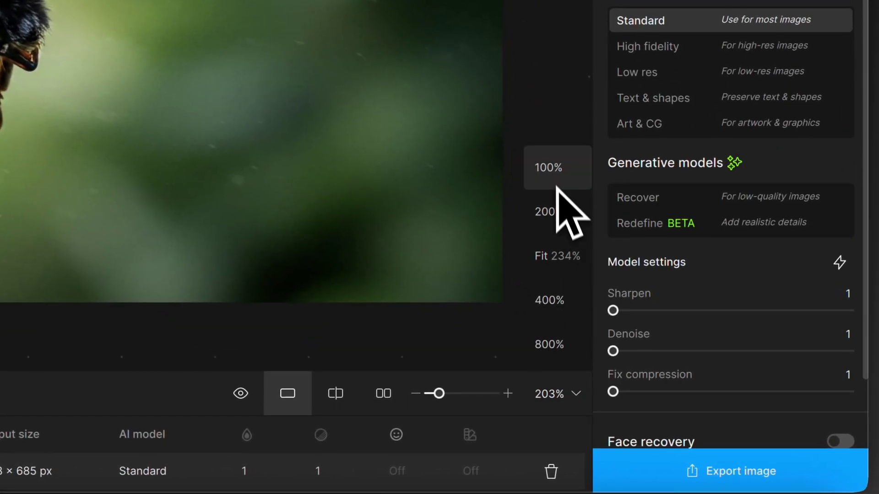
{"action": "left_click", "coordinate": [555, 177]}
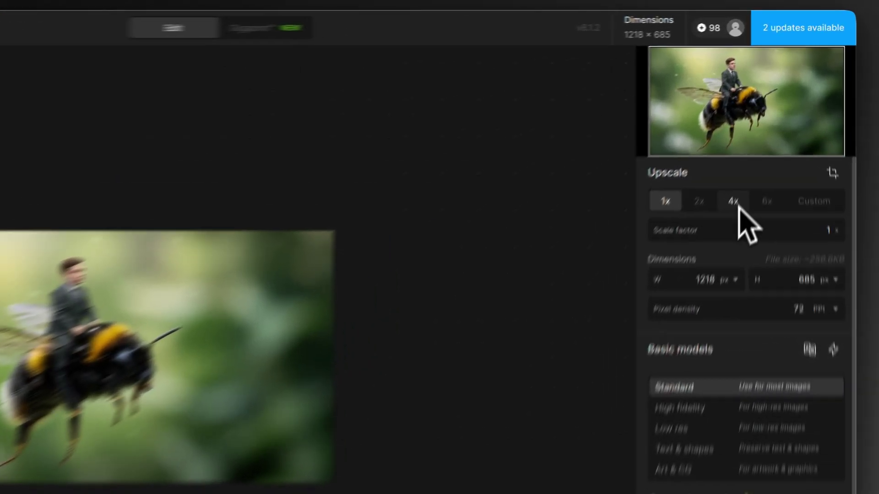
{"action": "left_click", "coordinate": [763, 132]}
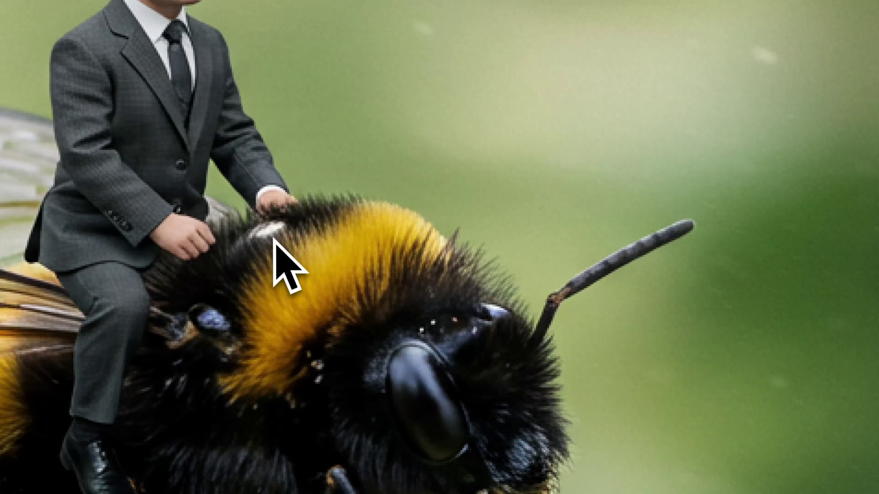
{"action": "left_click_drag", "start_coordinate": [249, 210], "coordinate": [506, 316]}
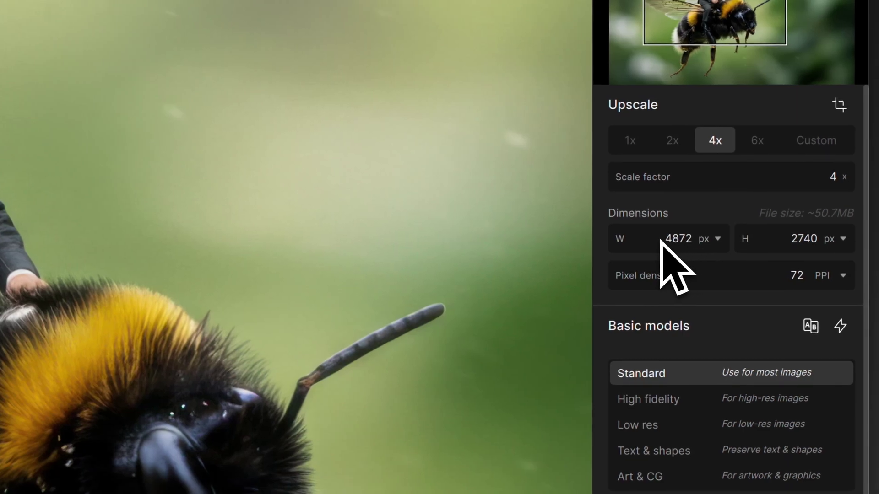
{"action": "left_click", "coordinate": [661, 241]}
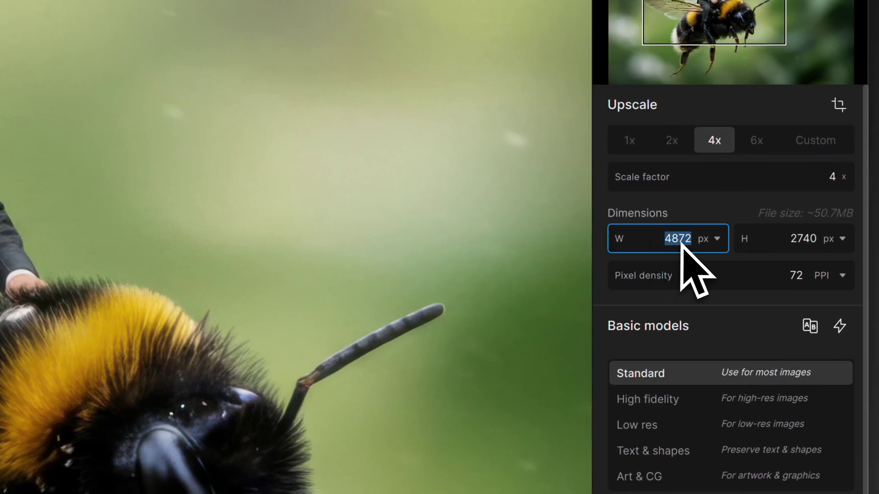
{"action": "left_click", "coordinate": [791, 243]}
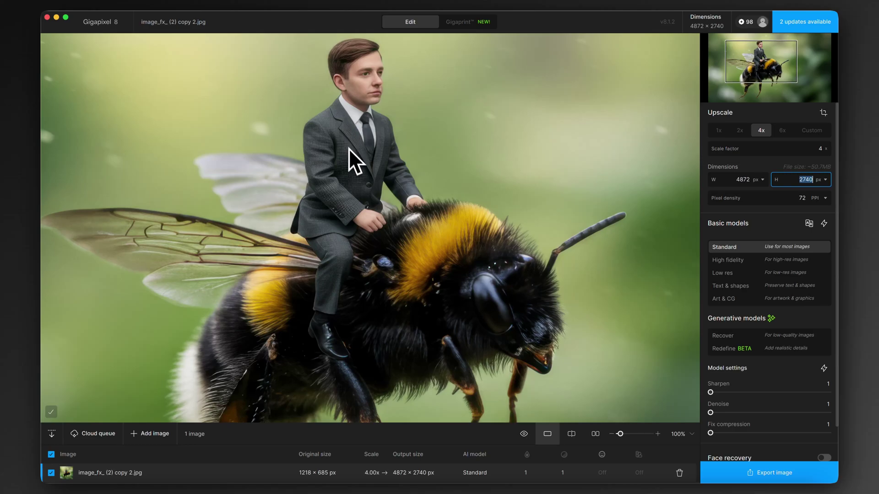
{"action": "left_click_drag", "start_coordinate": [387, 149], "coordinate": [394, 85]}
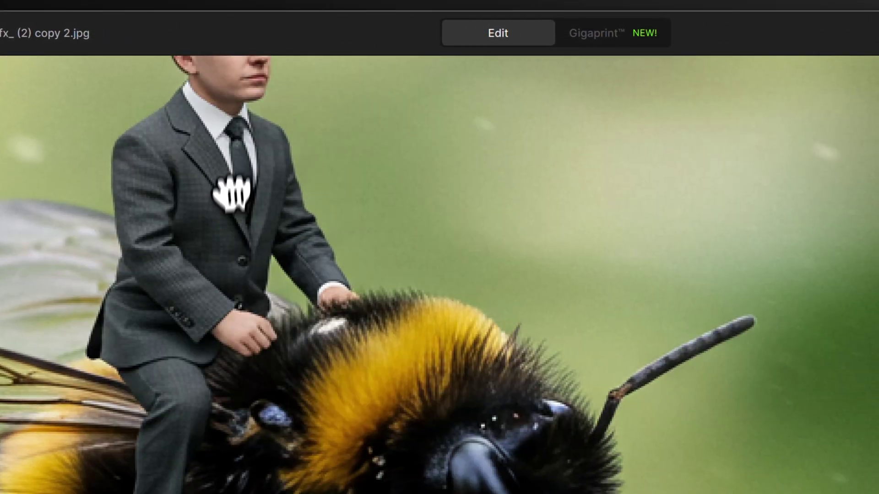
{"action": "left_click_drag", "start_coordinate": [447, 158], "coordinate": [458, 311]}
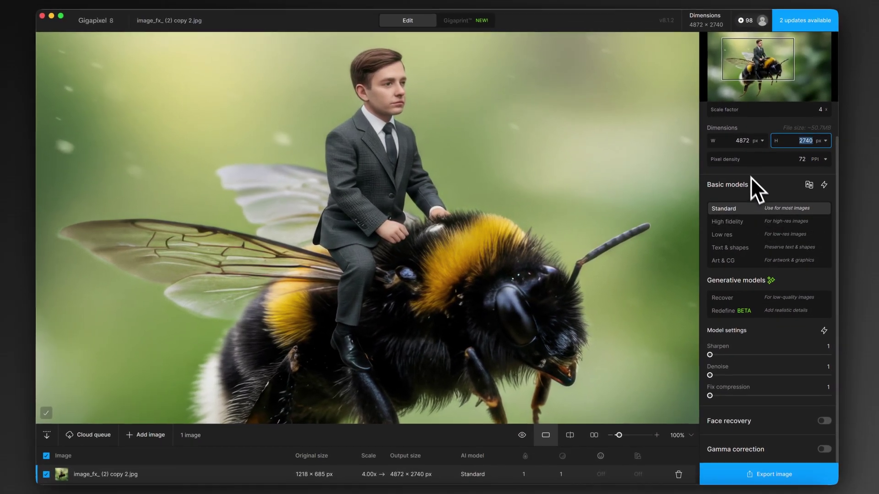
Start a comparison of the Standard, High fidelity and Low res models.
{"action": "mouse_move", "coordinate": [678, 196]}
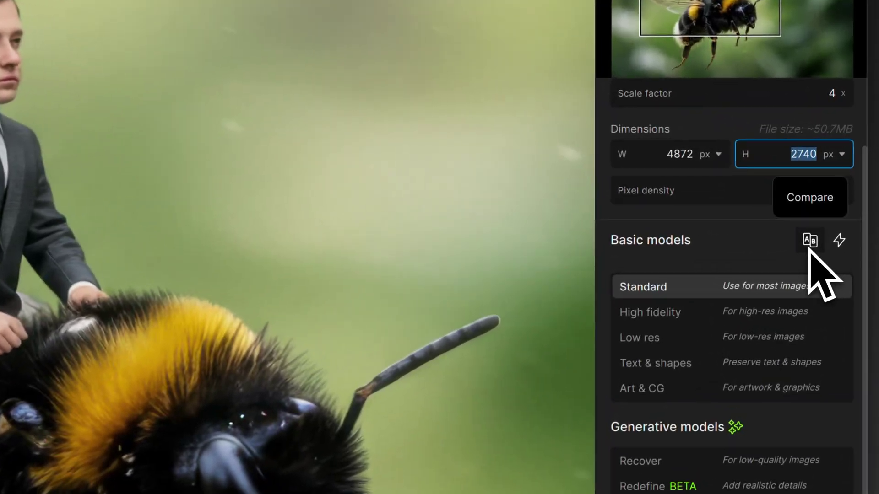
{"action": "left_click", "coordinate": [809, 186]}
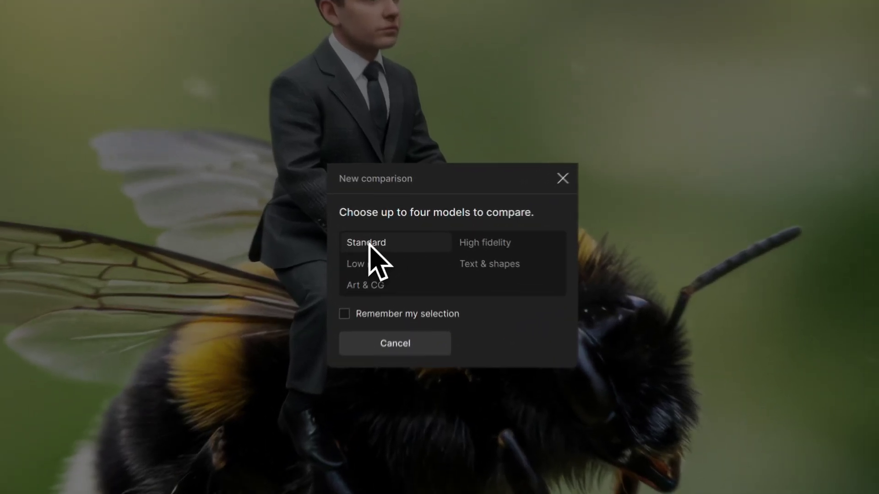
{"action": "left_click", "coordinate": [389, 233]}
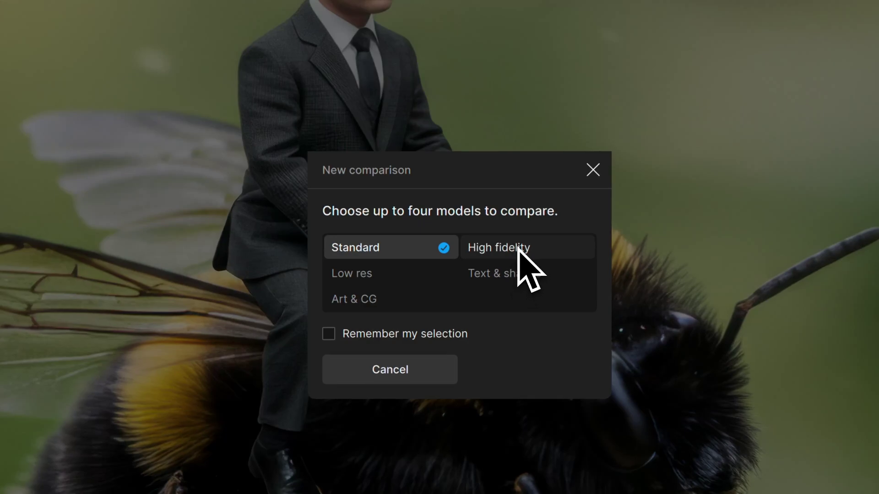
{"action": "left_click", "coordinate": [517, 247]}
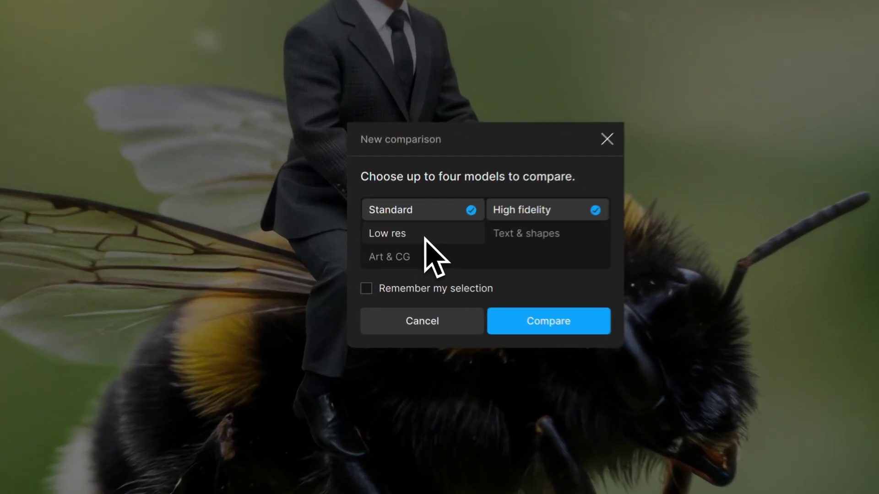
{"action": "left_click", "coordinate": [411, 248]}
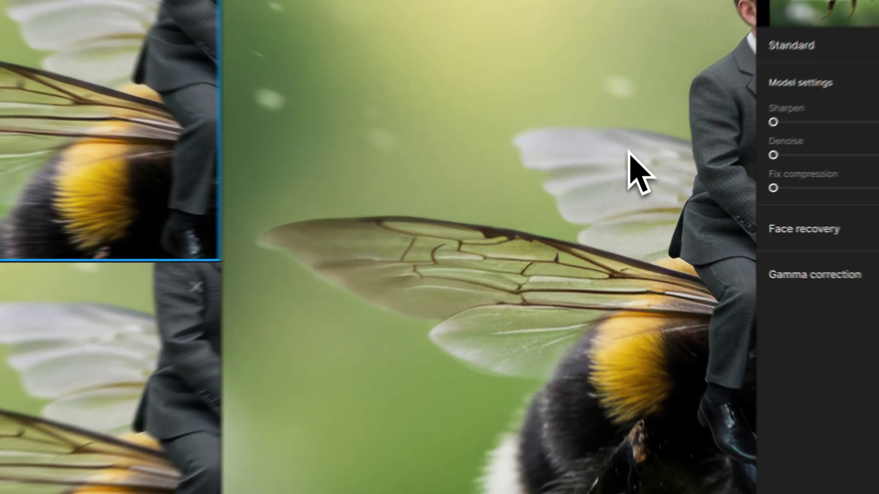
Examine the face, suit and bee details side by side in the Standard, High fidelity and Low res previews.
{"action": "left_click_drag", "start_coordinate": [624, 194], "coordinate": [464, 257]}
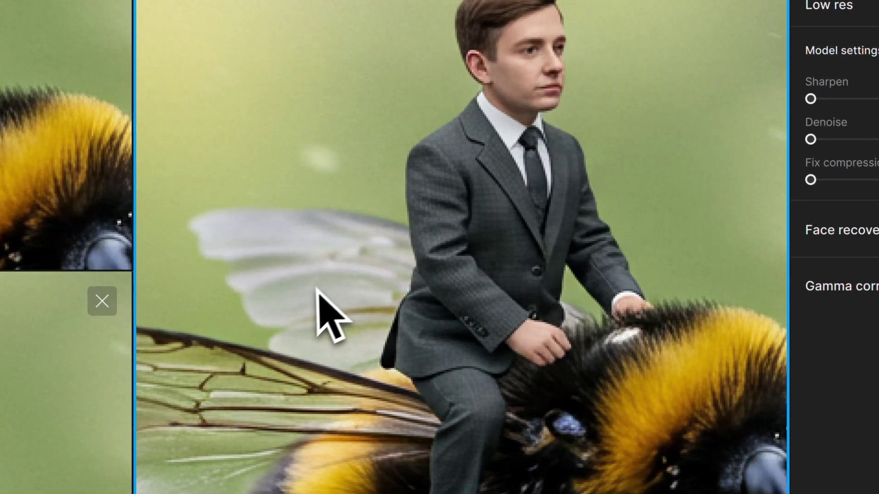
{"action": "left_click_drag", "start_coordinate": [308, 398], "coordinate": [284, 412]}
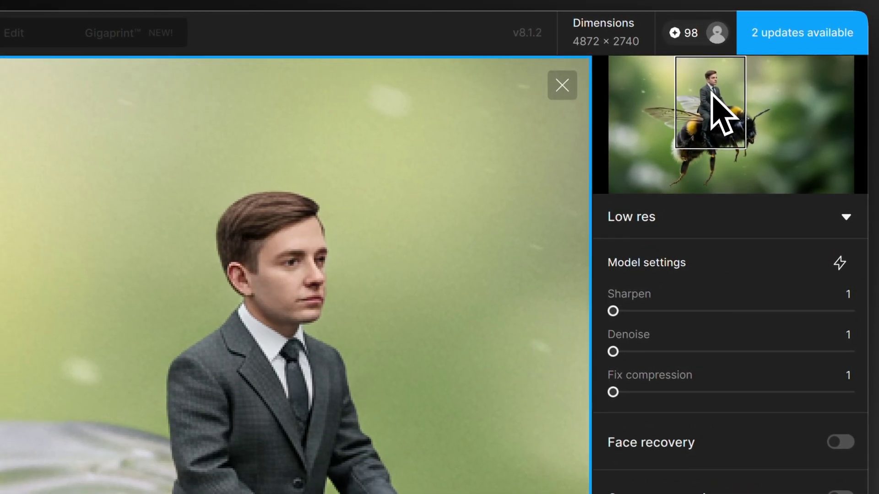
{"action": "left_click_drag", "start_coordinate": [710, 90], "coordinate": [713, 92]}
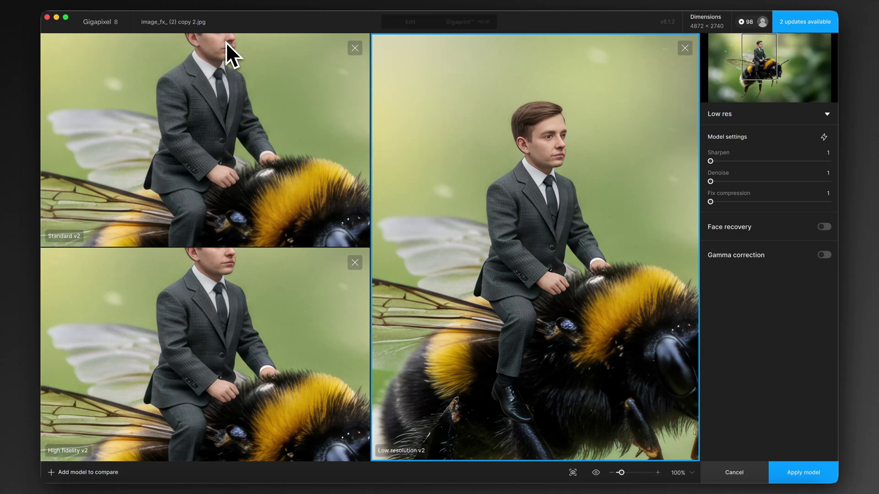
{"action": "left_click_drag", "start_coordinate": [763, 69], "coordinate": [764, 72]}
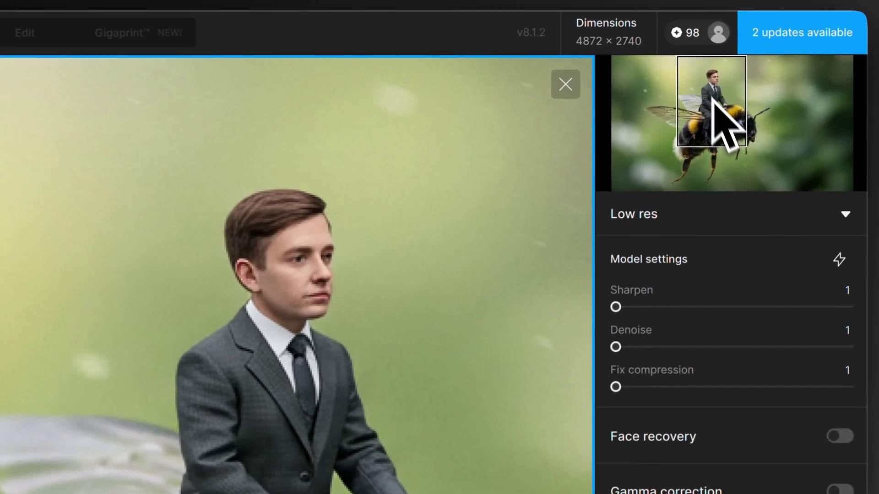
{"action": "mouse_move", "coordinate": [722, 97]}
{"action": "left_mouse_down"}
{"action": "mouse_move", "coordinate": [725, 130]}
{"action": "mouse_move", "coordinate": [708, 98]}
{"action": "left_mouse_up"}
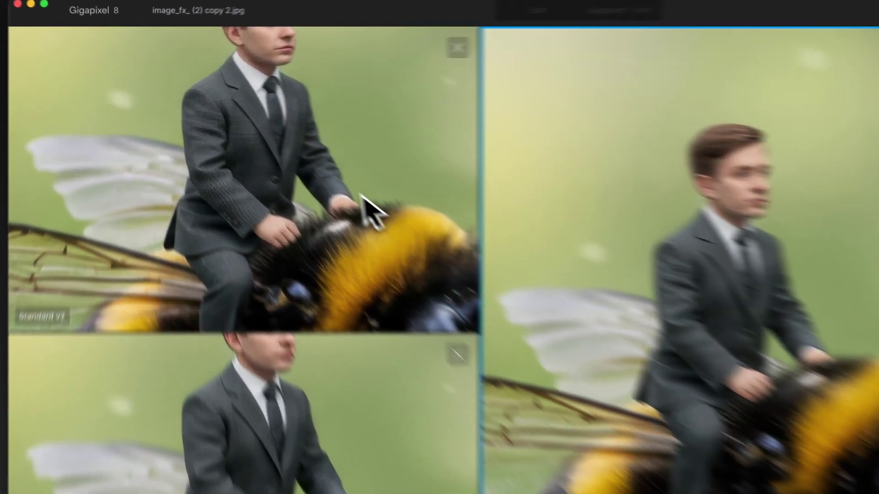
{"action": "left_click_drag", "start_coordinate": [290, 164], "coordinate": [246, 135]}
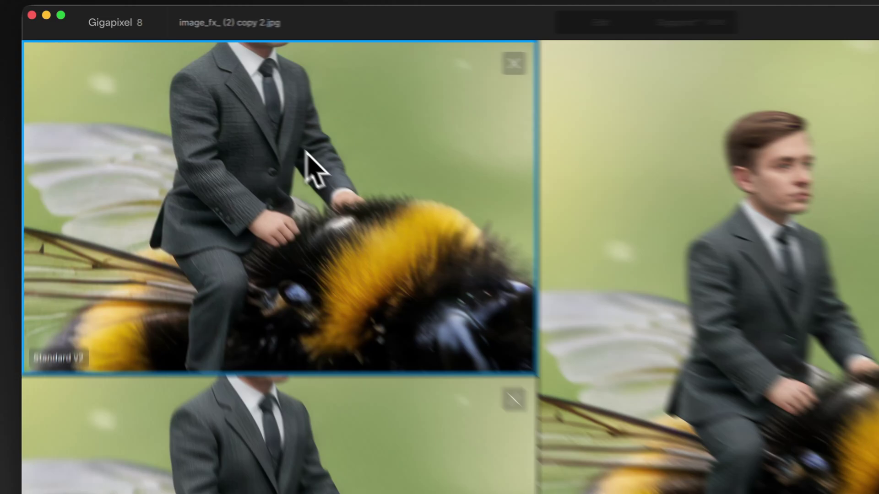
{"action": "left_click_drag", "start_coordinate": [226, 112], "coordinate": [233, 143]}
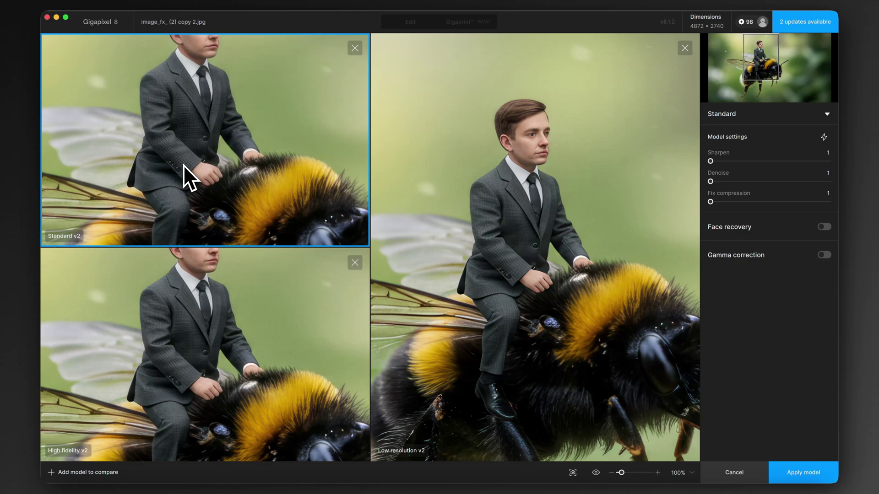
{"action": "left_click_drag", "start_coordinate": [622, 472], "coordinate": [626, 473]}
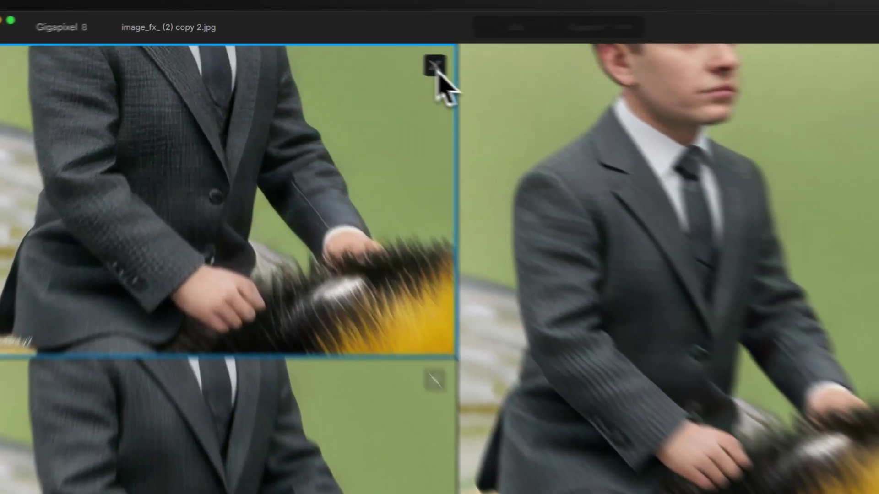
Remove the Standard and Low res previews from the comparison and keep High fidelity as the upscaling model.
{"action": "scroll", "coordinate": [356, 52], "scroll_direction": "up", "scroll_amount": 3}
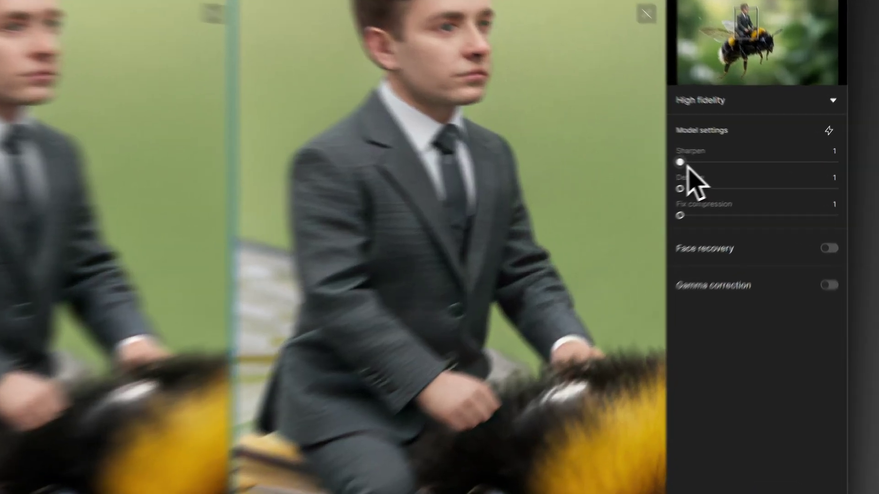
{"action": "mouse_move", "coordinate": [712, 162]}
{"action": "left_mouse_down"}
{"action": "mouse_move", "coordinate": [725, 164]}
{"action": "mouse_move", "coordinate": [704, 166]}
{"action": "left_mouse_up"}
{"action": "left_click_drag", "start_coordinate": [608, 196], "coordinate": [595, 211]}
{"action": "left_click_drag", "start_coordinate": [613, 246], "coordinate": [591, 251]}
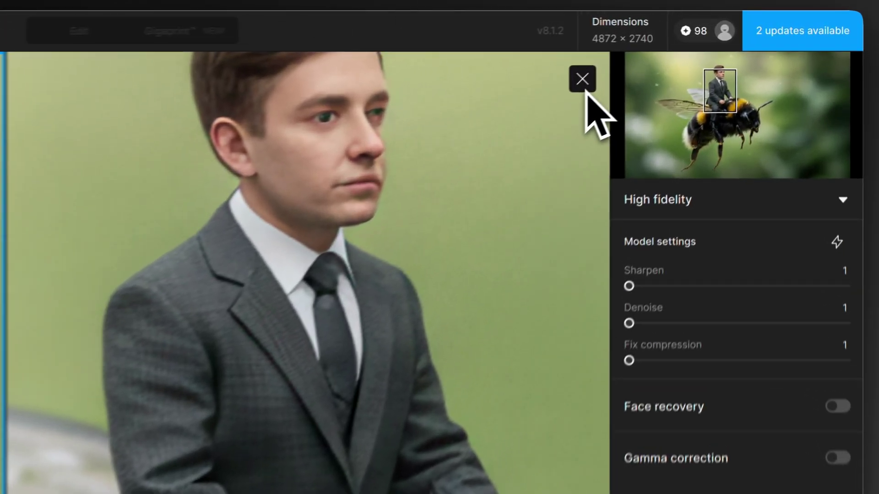
{"action": "left_click", "coordinate": [685, 48]}
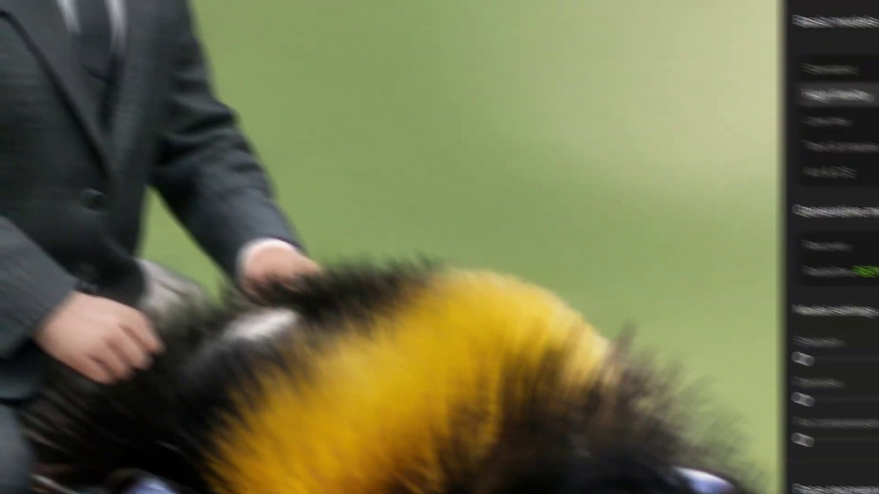
Inspect the High fidelity result on the man and bee at 100% zoom.
{"action": "left_click", "coordinate": [578, 467]}
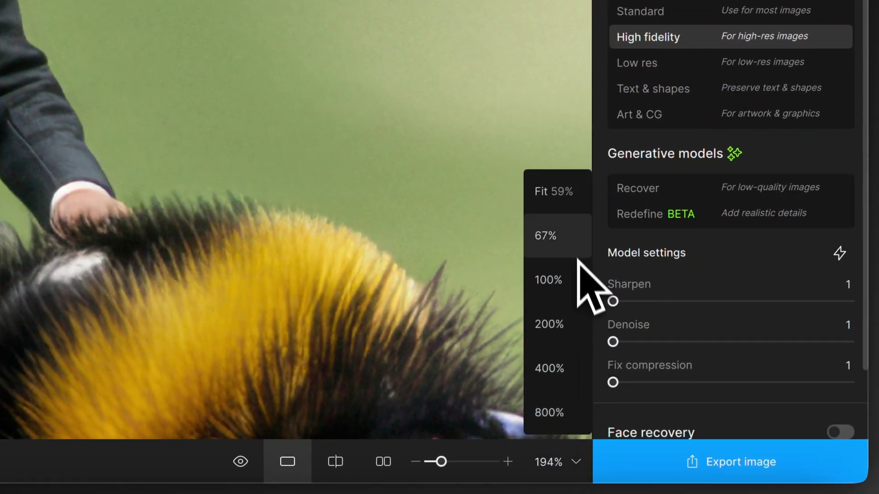
{"action": "left_click", "coordinate": [572, 280]}
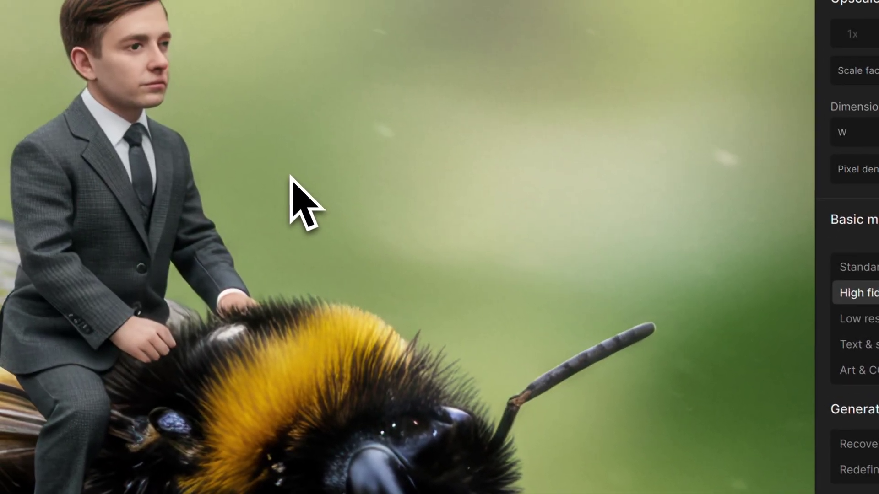
{"action": "left_click_drag", "start_coordinate": [271, 327], "coordinate": [298, 187]}
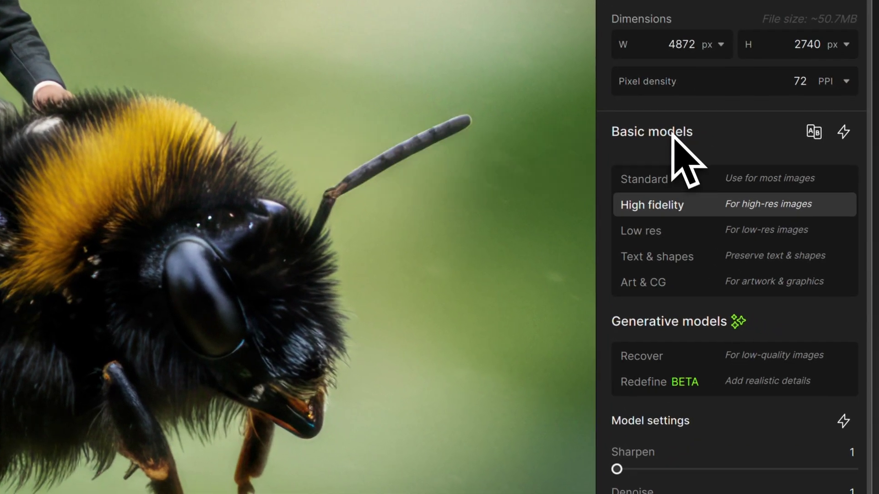
{"action": "scroll", "coordinate": [794, 373], "scroll_direction": "down", "scroll_amount": 1}
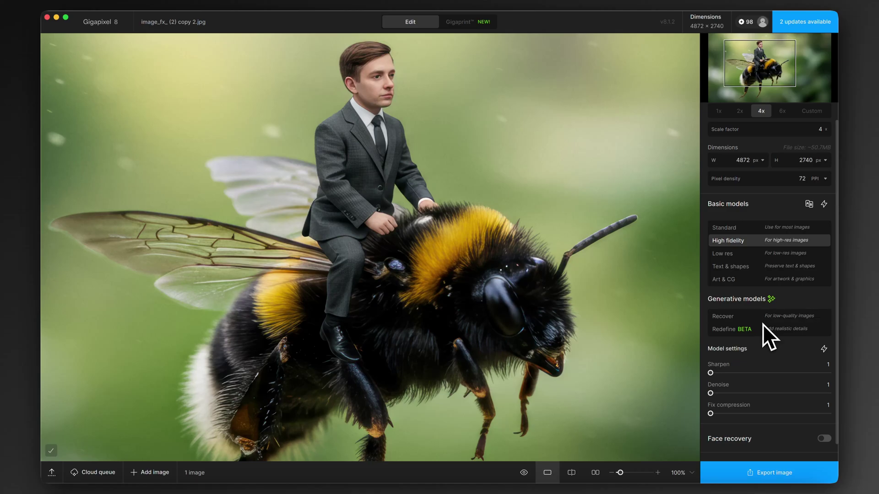
Set the High fidelity model's Sharpen strength to 30.
{"action": "scroll", "coordinate": [763, 329], "scroll_direction": "down", "scroll_amount": 1}
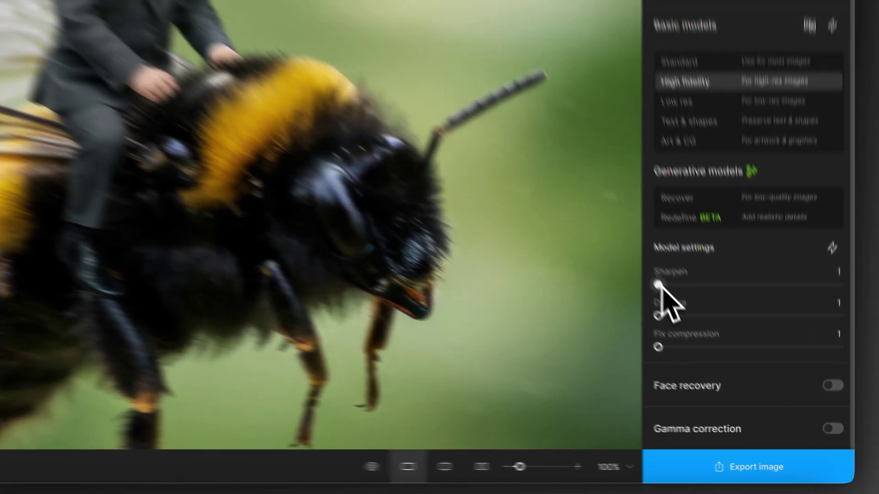
{"action": "left_click_drag", "start_coordinate": [712, 354], "coordinate": [722, 359]}
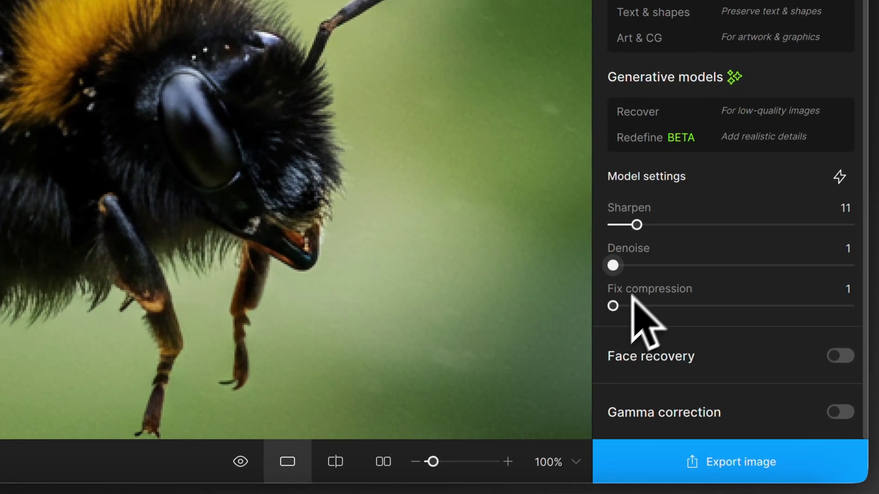
{"action": "left_click_drag", "start_coordinate": [637, 225], "coordinate": [658, 225]}
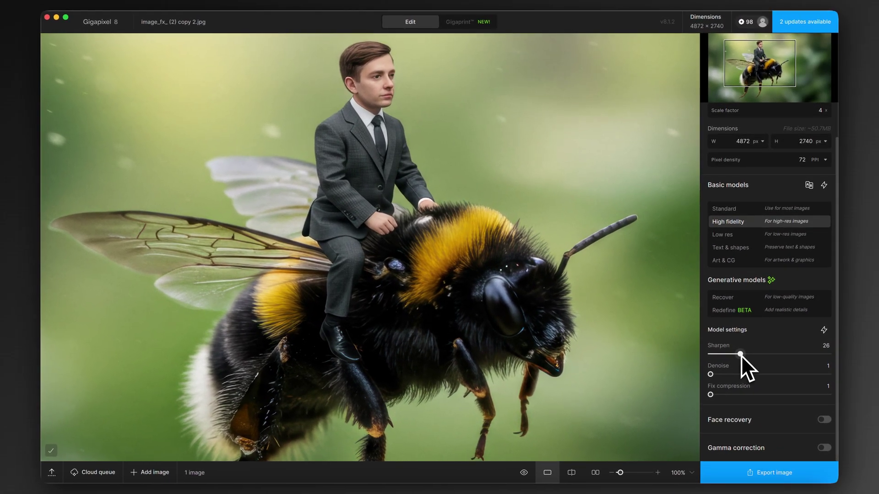
{"action": "left_click_drag", "start_coordinate": [740, 355], "coordinate": [748, 354]}
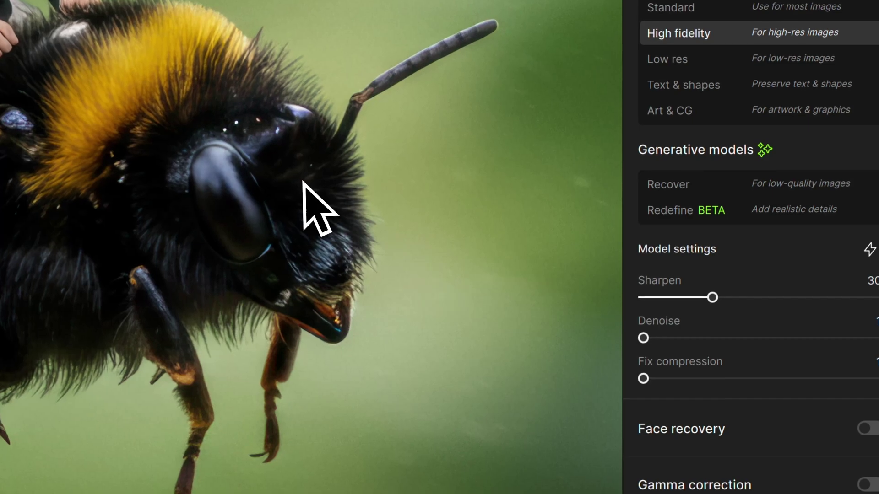
Examine the sharpened fur, eye and suit details, switching the preview between the original and the High fidelity result.
{"action": "left_click_drag", "start_coordinate": [319, 156], "coordinate": [355, 190]}
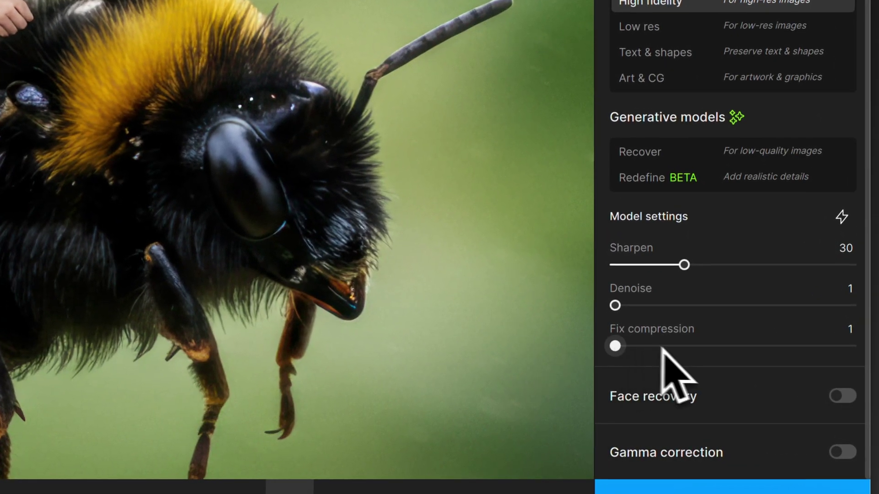
{"action": "left_click_drag", "start_coordinate": [452, 290], "coordinate": [247, 32]}
{"action": "left_click_drag", "start_coordinate": [282, 101], "coordinate": [439, 251]}
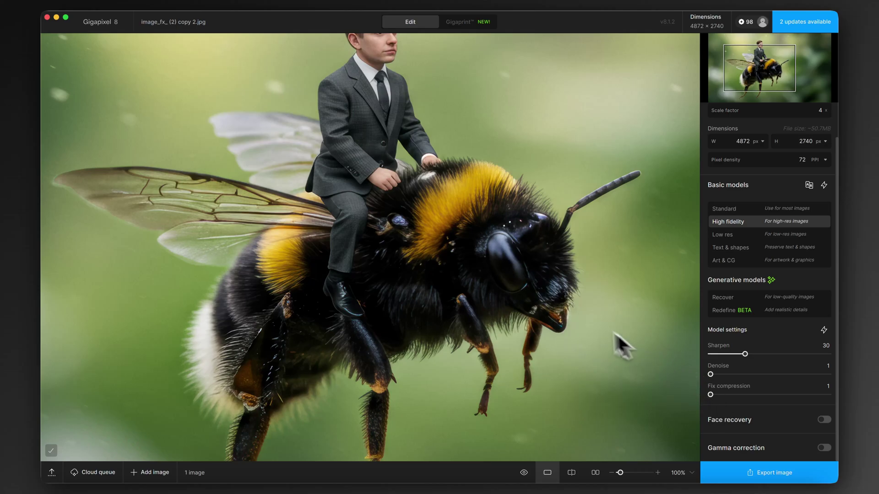
{"action": "left_click_drag", "start_coordinate": [506, 295], "coordinate": [485, 336]}
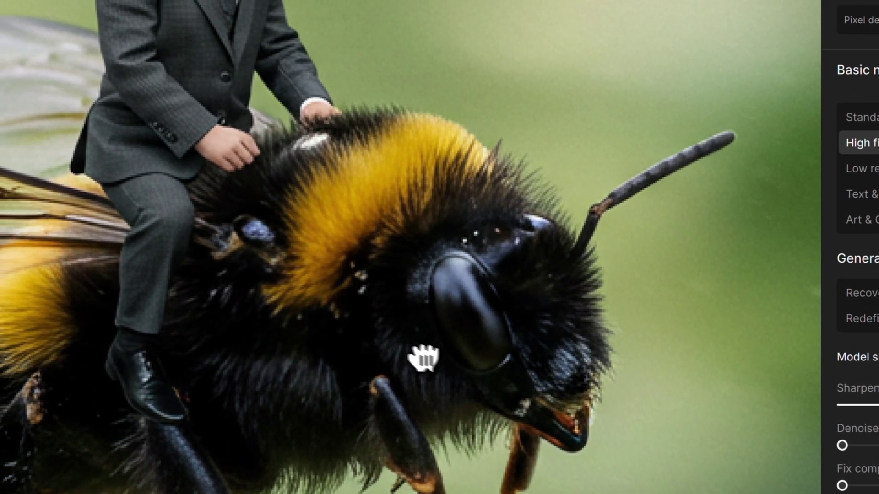
{"action": "left_click_drag", "start_coordinate": [384, 378], "coordinate": [451, 347]}
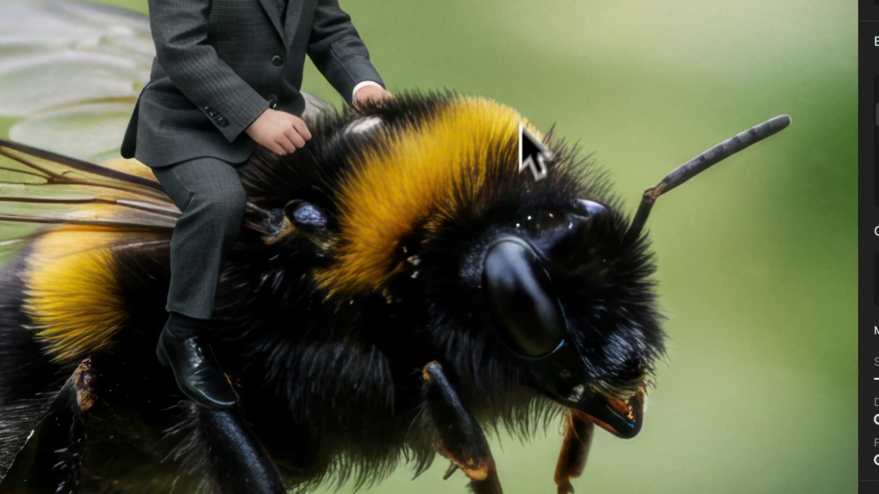
{"action": "left_click", "coordinate": [469, 188]}
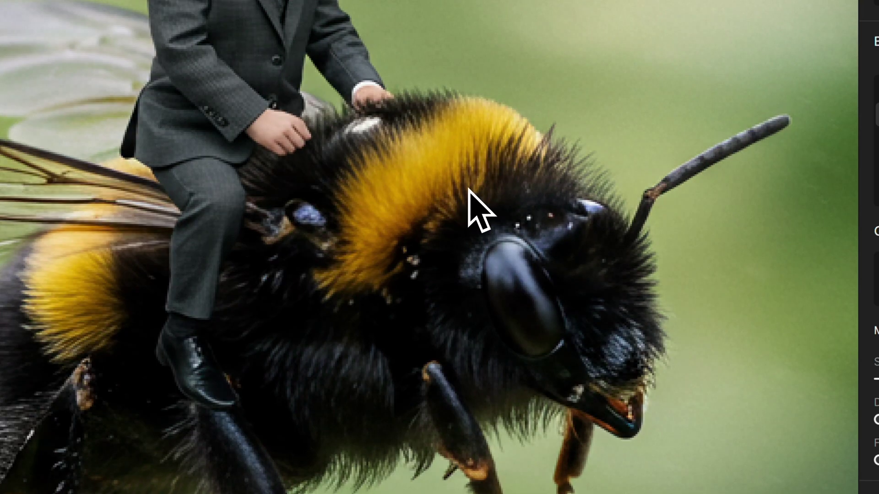
{"action": "left_click", "coordinate": [469, 189]}
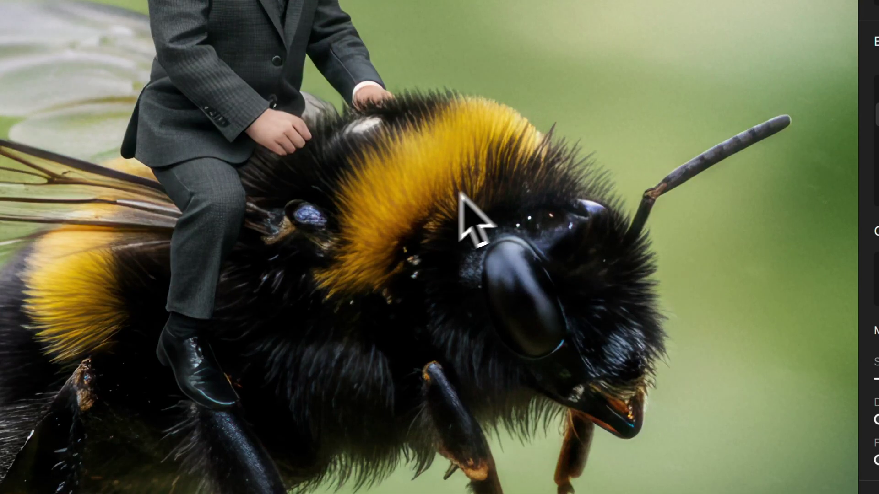
{"action": "left_click", "coordinate": [459, 193]}
{"action": "left_click", "coordinate": [338, 230]}
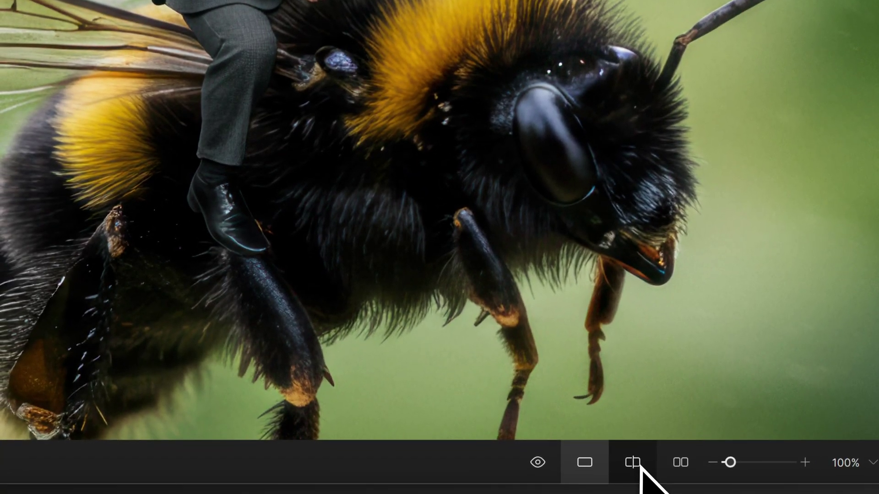
Compare the original with the sharpened High fidelity result in split view and side by side.
{"action": "left_click", "coordinate": [642, 464]}
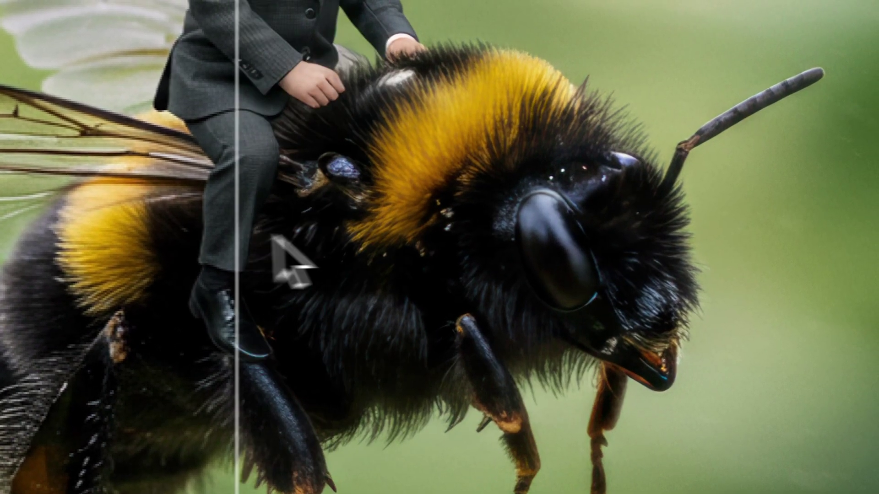
{"action": "left_click_drag", "start_coordinate": [293, 263], "coordinate": [523, 240]}
{"action": "left_click_drag", "start_coordinate": [660, 208], "coordinate": [344, 202]}
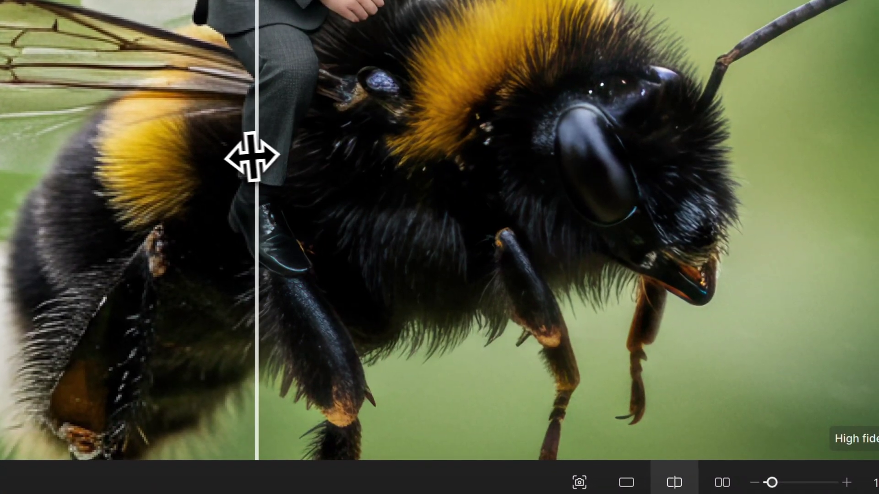
{"action": "left_click", "coordinate": [732, 481]}
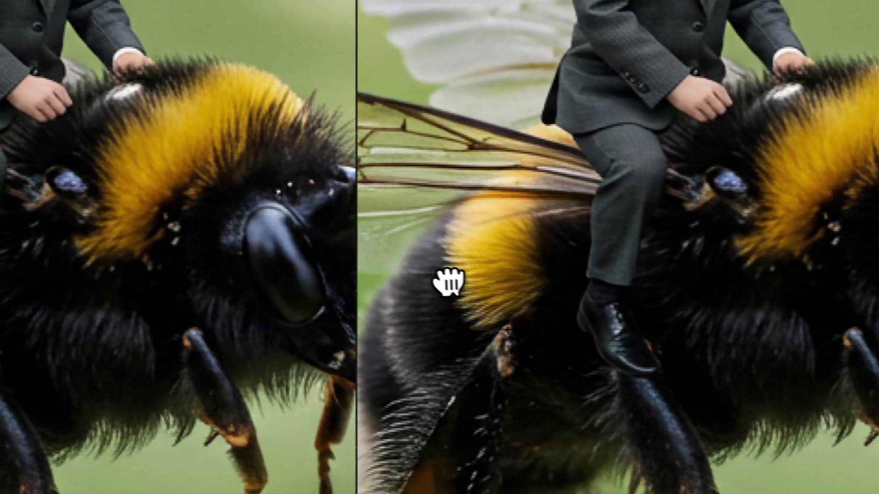
{"action": "left_click_drag", "start_coordinate": [448, 281], "coordinate": [478, 288]}
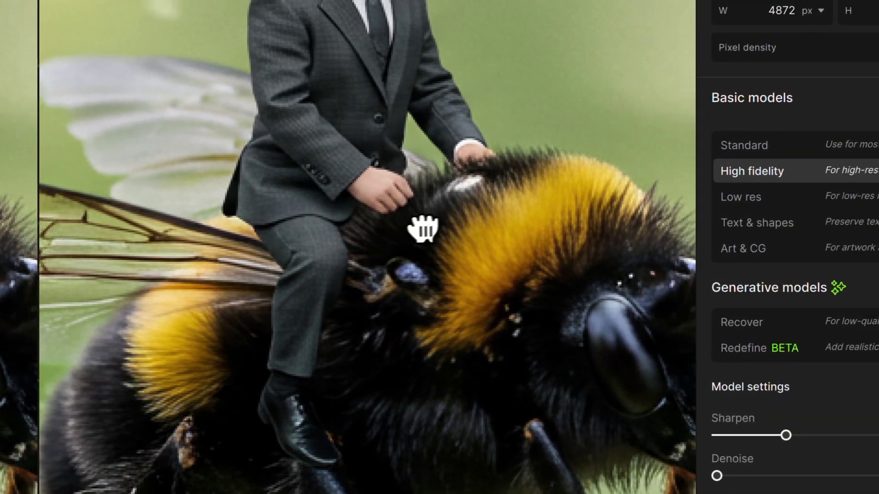
{"action": "left_click_drag", "start_coordinate": [422, 226], "coordinate": [399, 243]}
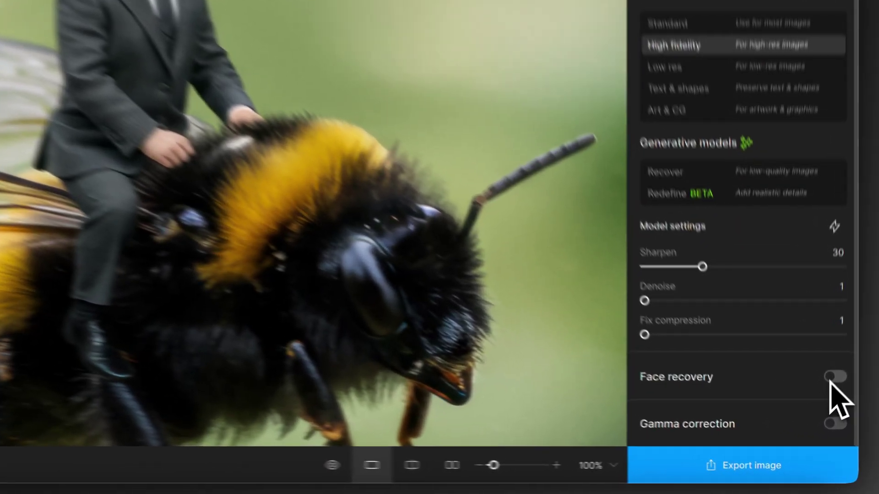
Enable Face recovery and apply it to the man's face.
{"action": "left_click", "coordinate": [823, 420]}
{"action": "scroll", "coordinate": [776, 284], "scroll_direction": "down", "scroll_amount": 5}
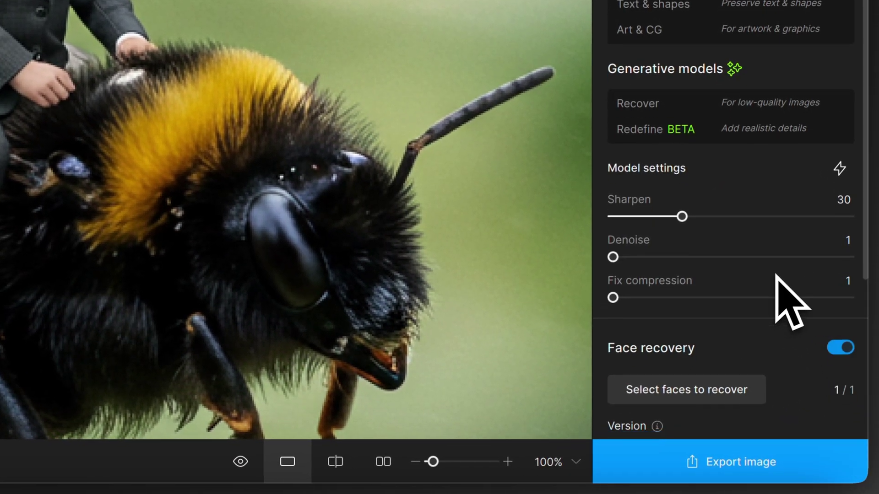
{"action": "left_click", "coordinate": [721, 212]}
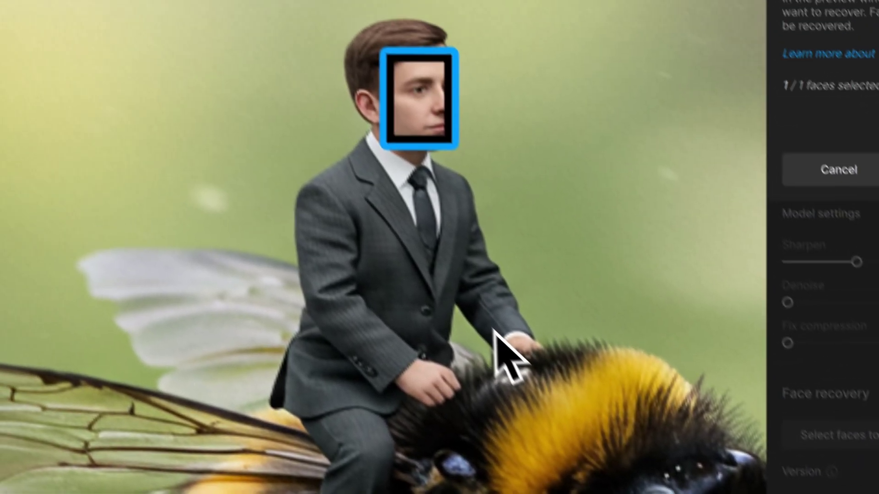
{"action": "left_click_drag", "start_coordinate": [494, 329], "coordinate": [223, 287]}
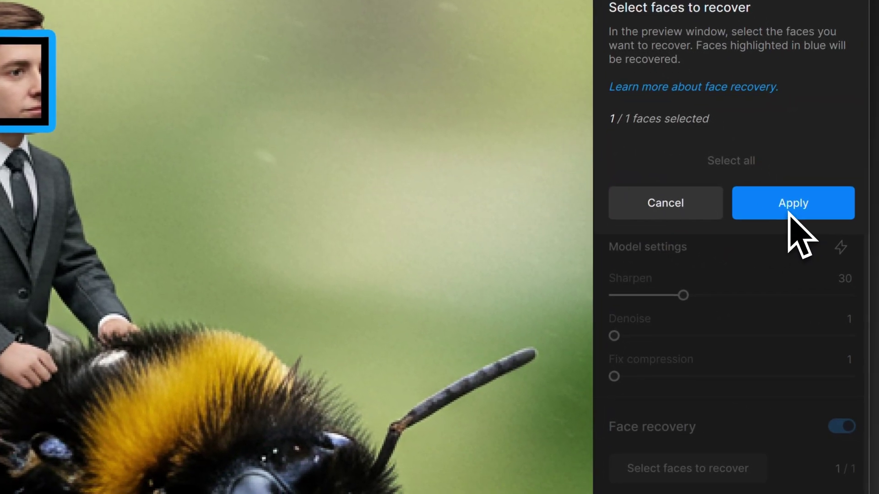
{"action": "left_click", "coordinate": [788, 213]}
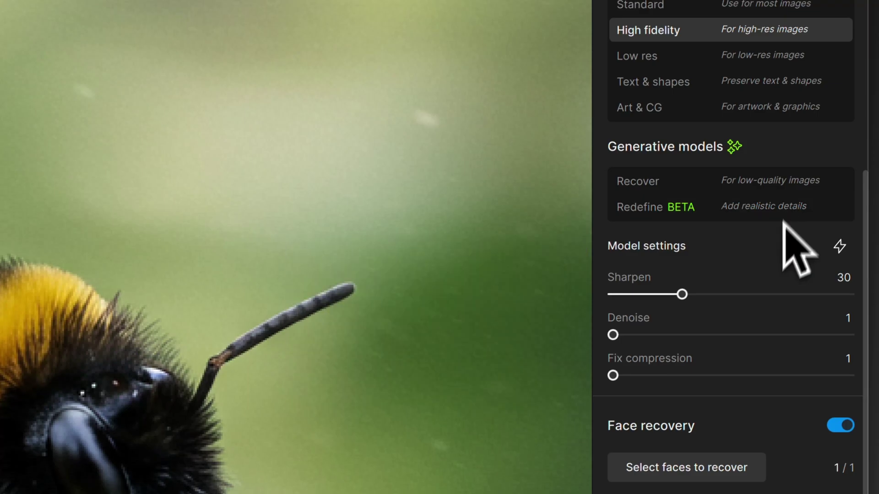
Use the Gen. 2 face recovery version in Realistic mode with a recovery strength of 86.
{"action": "scroll", "coordinate": [785, 274], "scroll_direction": "down", "scroll_amount": 1}
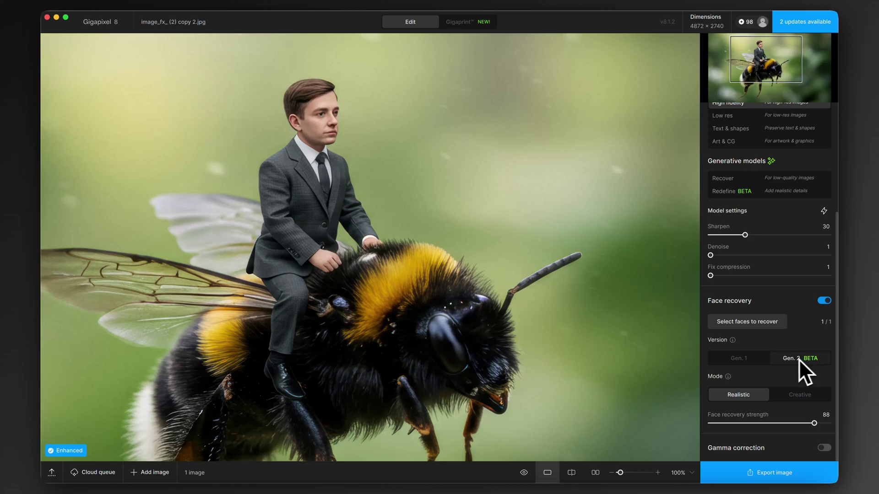
{"action": "left_click", "coordinate": [801, 359]}
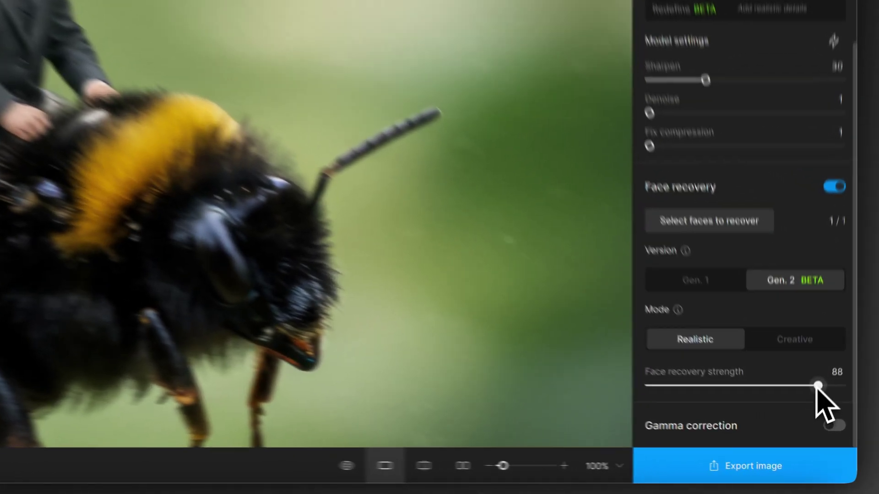
{"action": "left_click_drag", "start_coordinate": [813, 425], "coordinate": [801, 425]}
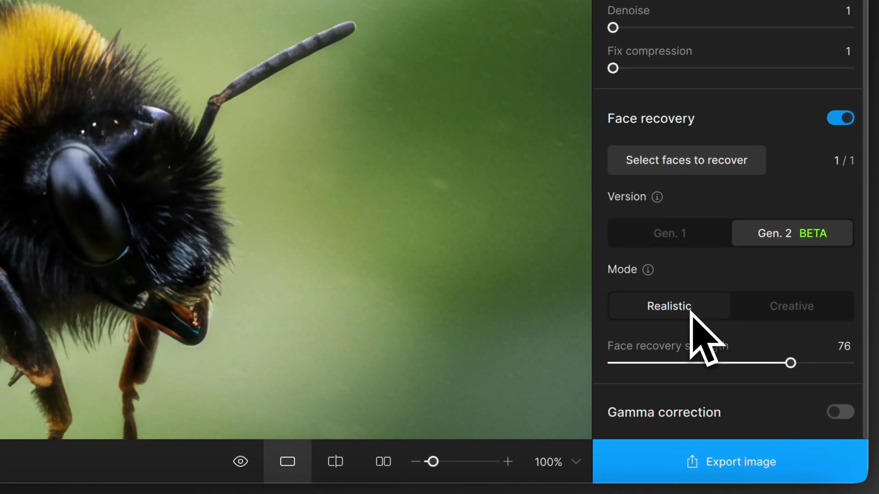
{"action": "left_click_drag", "start_coordinate": [790, 363], "coordinate": [814, 362]}
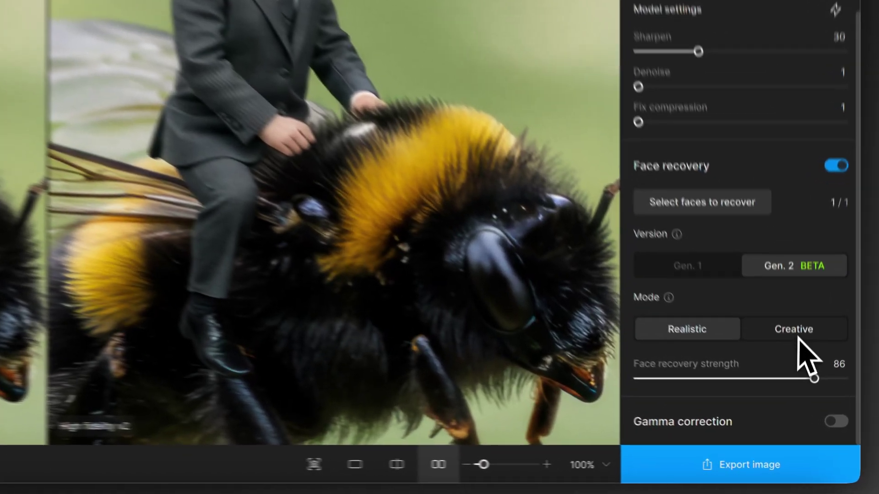
Switch face recovery to Creative mode at strength 100 and return the preview to single view.
{"action": "left_click", "coordinate": [801, 396]}
{"action": "left_click_drag", "start_coordinate": [812, 423], "coordinate": [830, 423]}
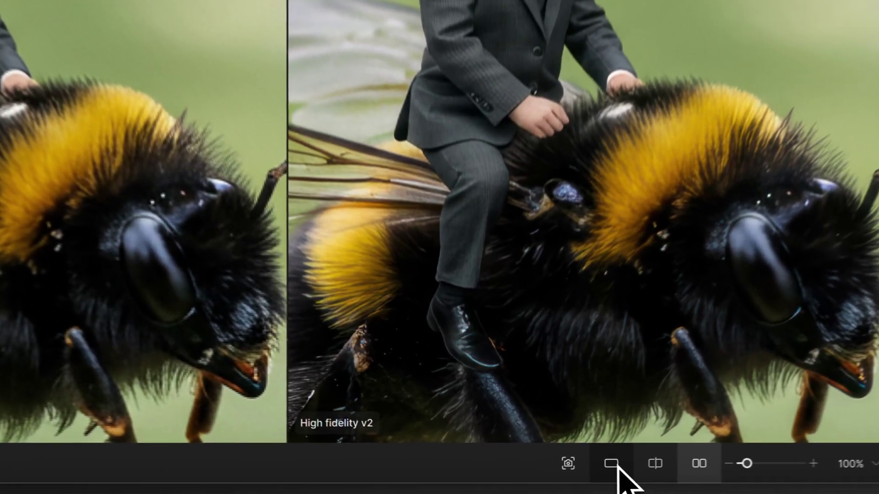
{"action": "left_click", "coordinate": [547, 472]}
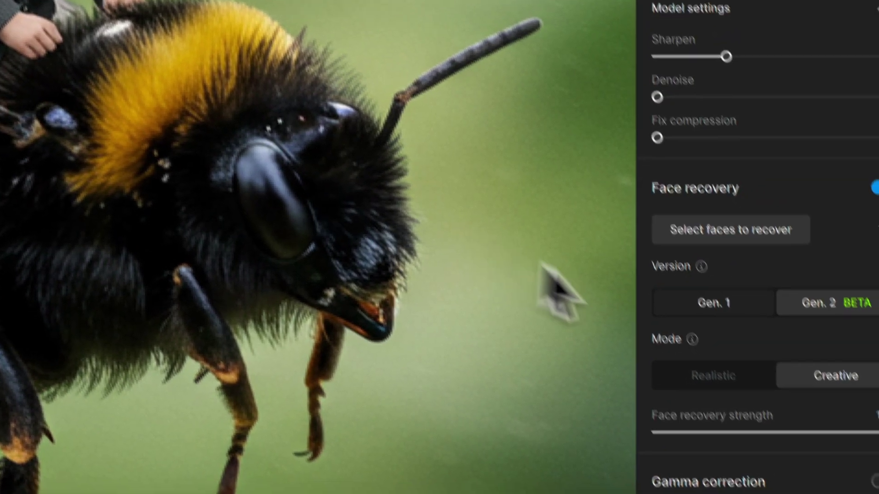
Export the image as JPEG to the original folder, keeping the filename prefix "upscaled-" and suffix "-topaz".
{"action": "left_click", "coordinate": [757, 464]}
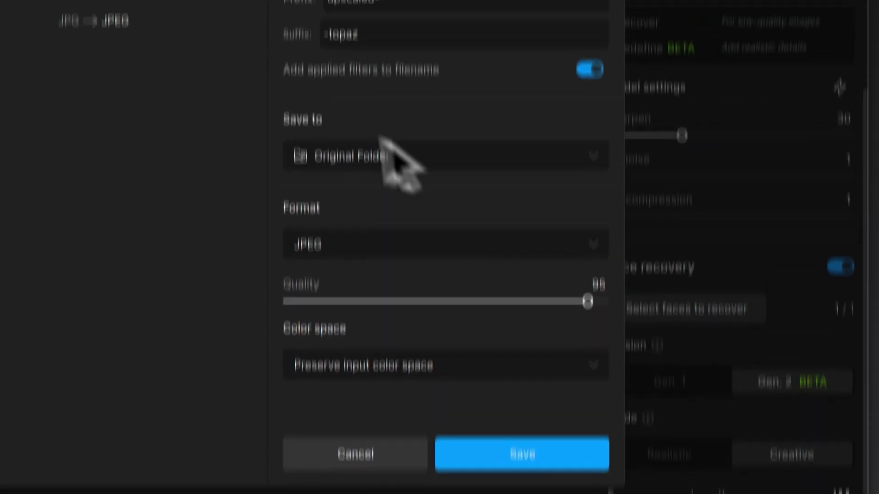
{"action": "left_click", "coordinate": [391, 88]}
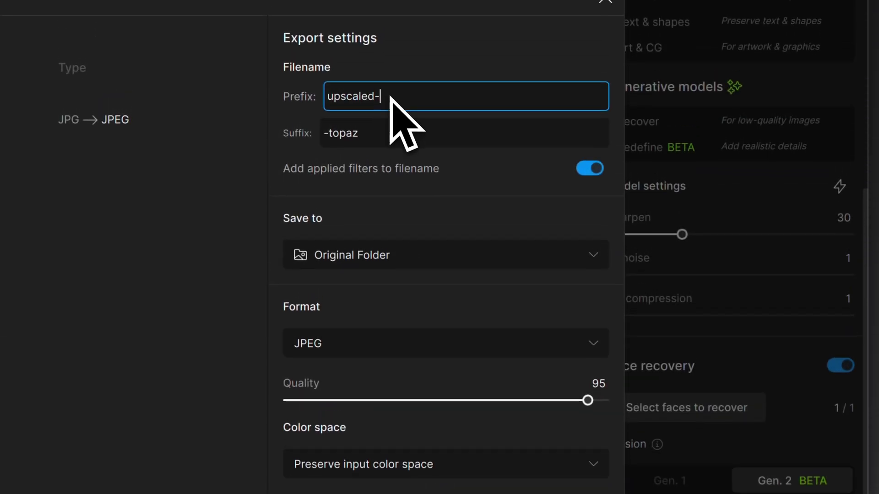
{"action": "left_click", "coordinate": [425, 176]}
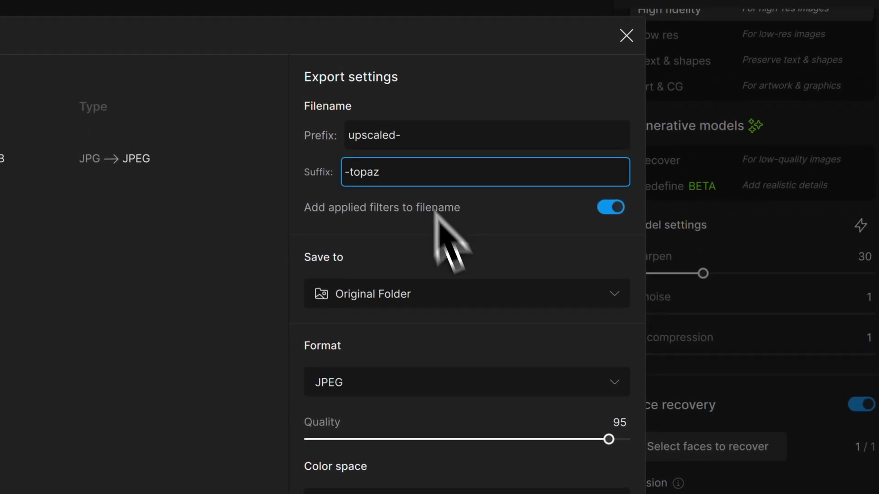
{"action": "left_click", "coordinate": [446, 294]}
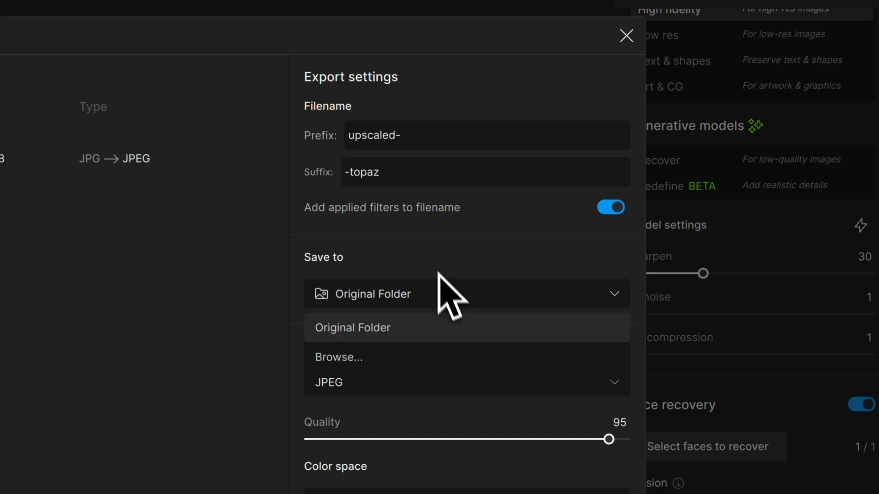
{"action": "left_click", "coordinate": [437, 273]}
{"action": "left_click", "coordinate": [500, 383]}
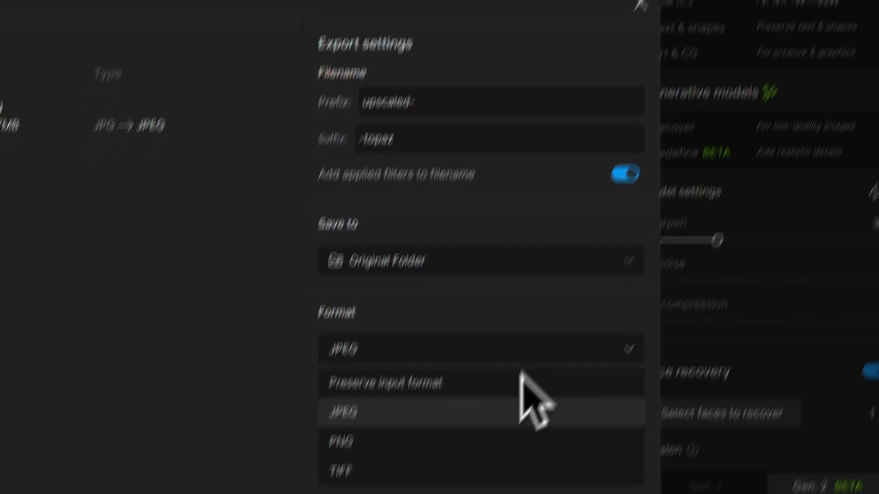
{"action": "left_click", "coordinate": [503, 412]}
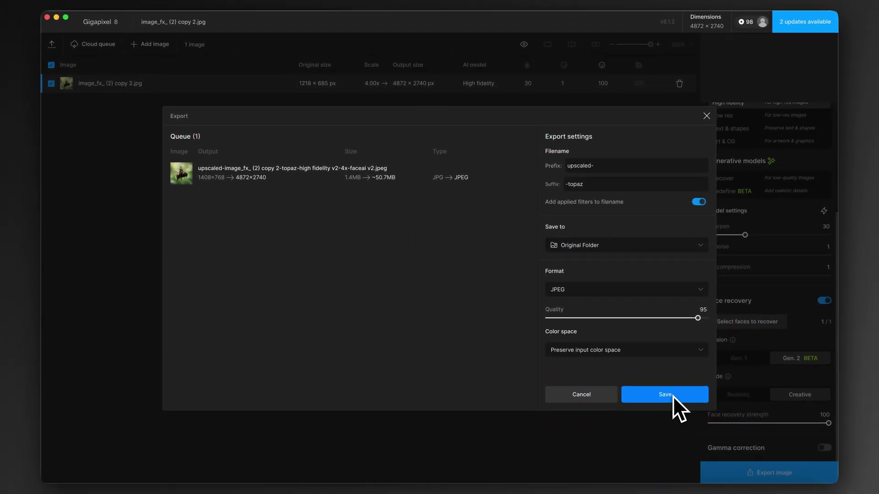
{"action": "left_click", "coordinate": [673, 396]}
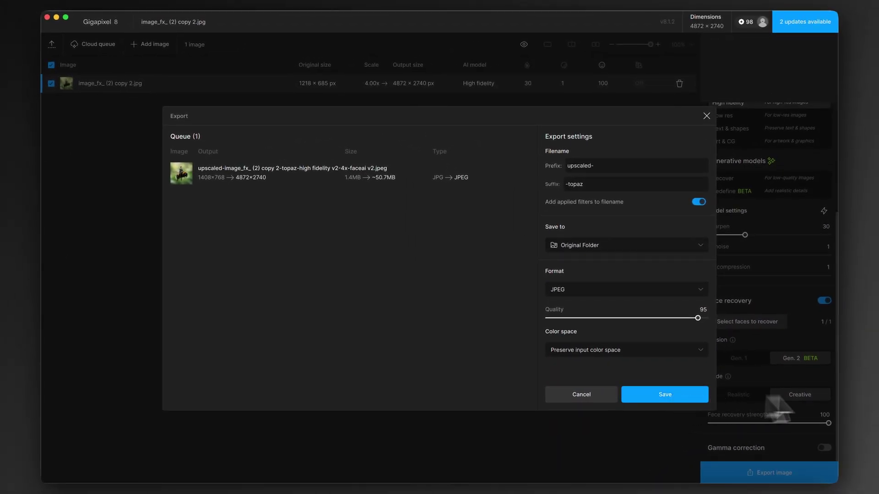